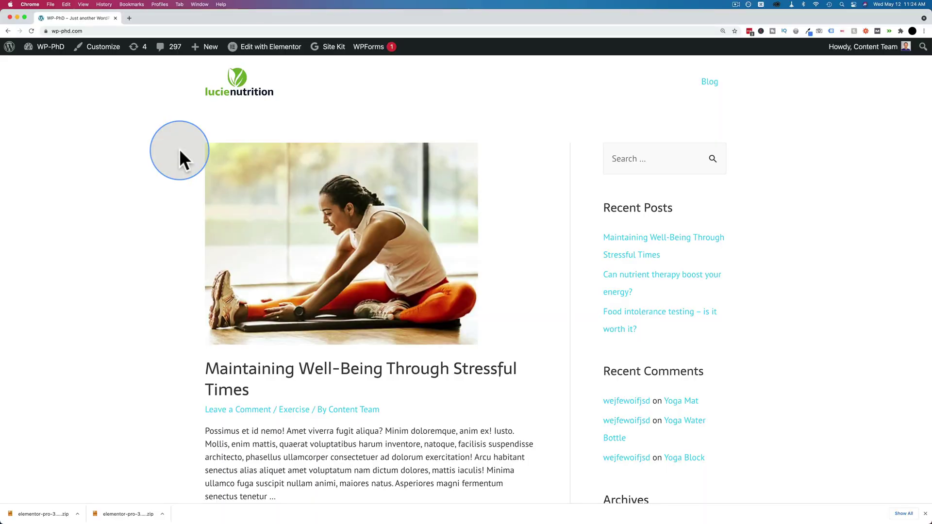
Browse the blog front page and open the Exercise category archive from a post
scroll(179, 148, down, 5)
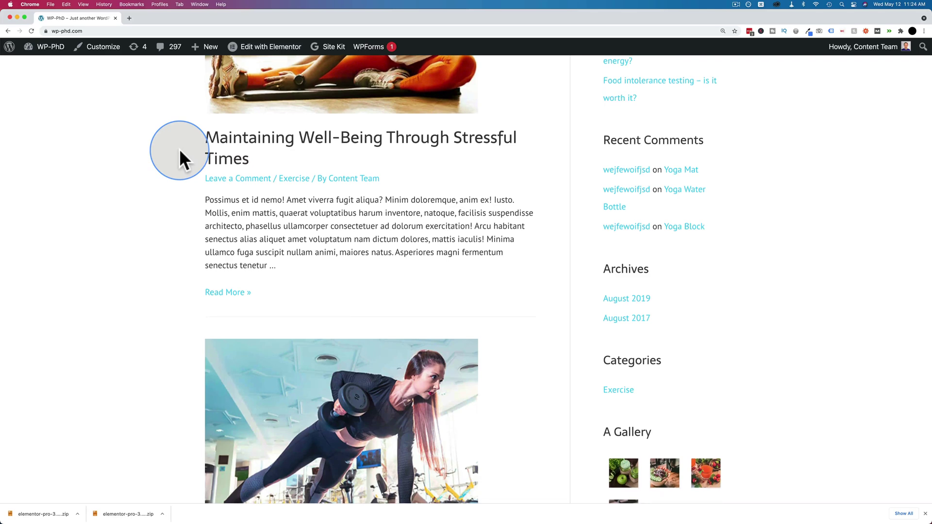
scroll(179, 149, down, 3)
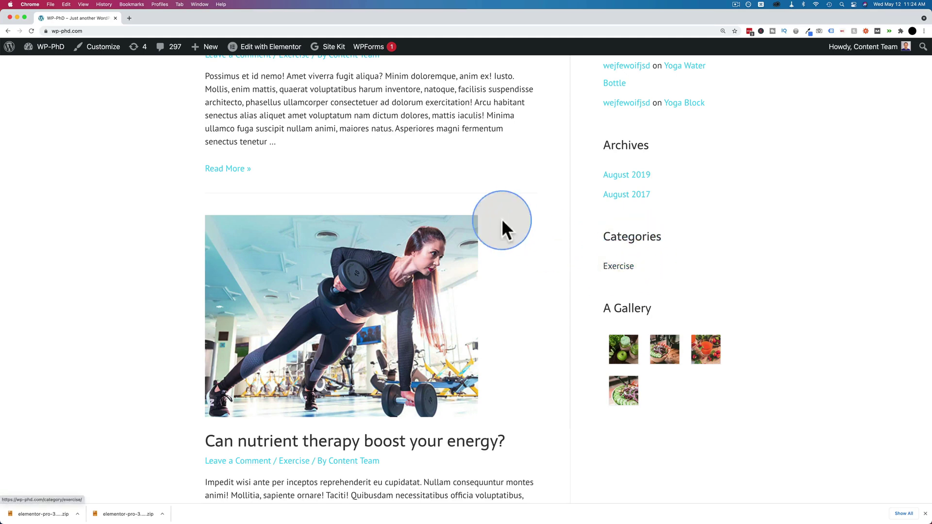
scroll(435, 193, up, 2)
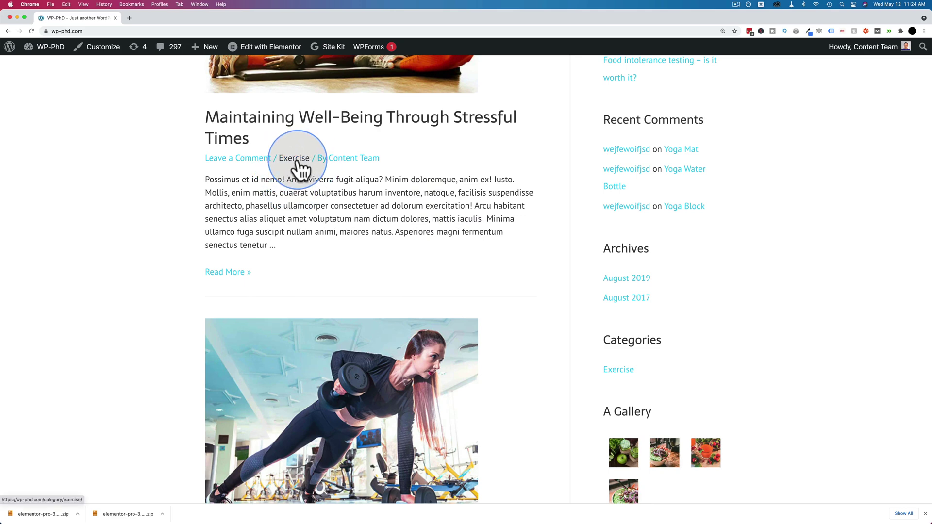
scroll(297, 208, down, 8)
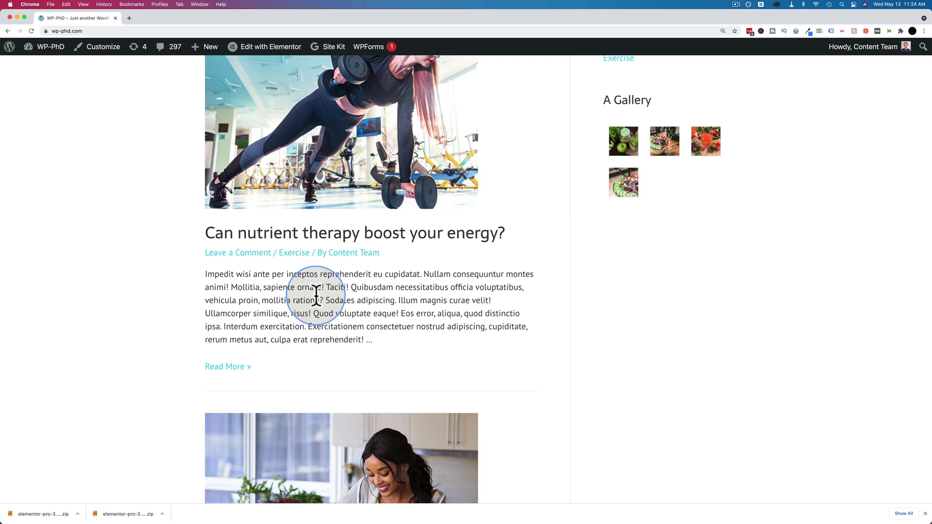
scroll(306, 281, up, 1)
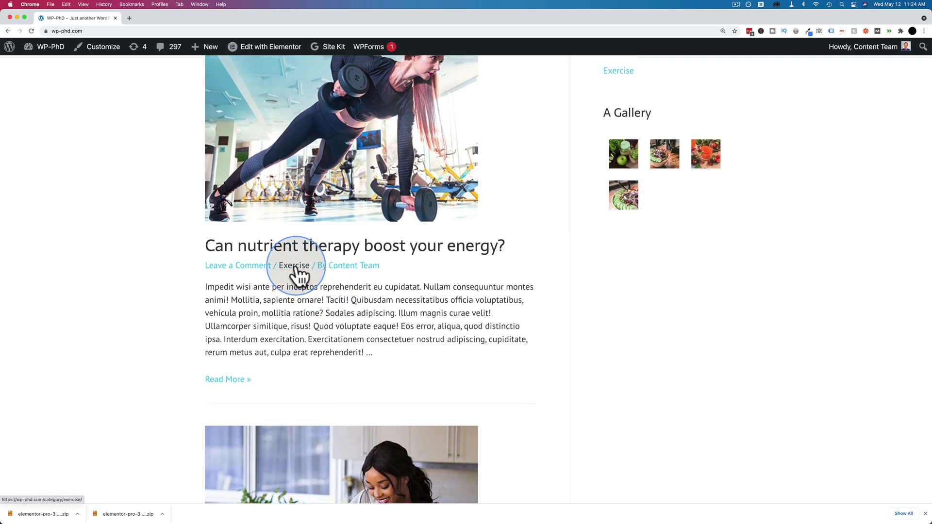
click(294, 266)
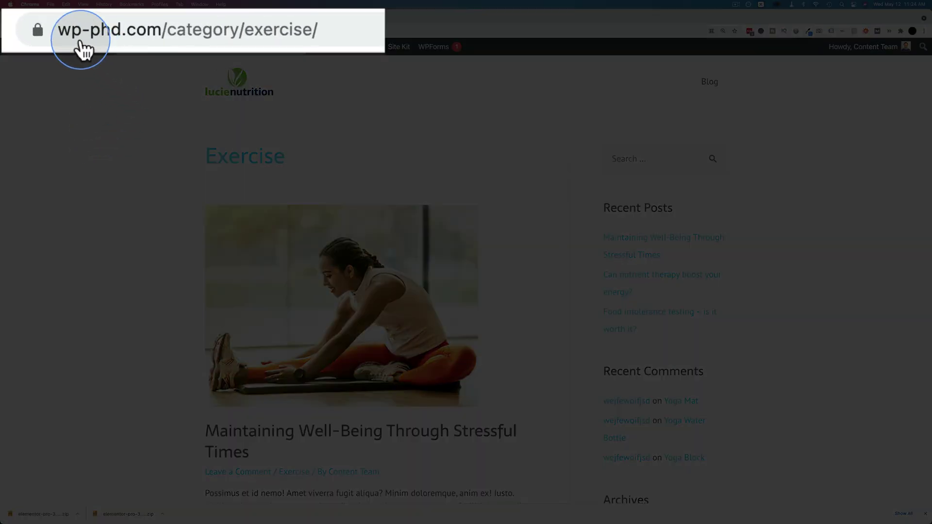
Check the /category/exercise/ address and scroll through the archive's three posts
click(62, 31)
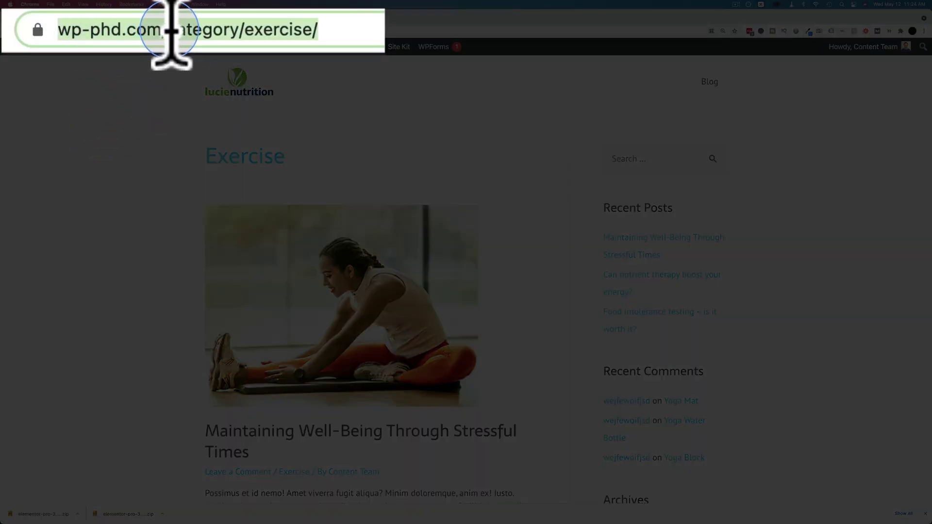
double_click(283, 37)
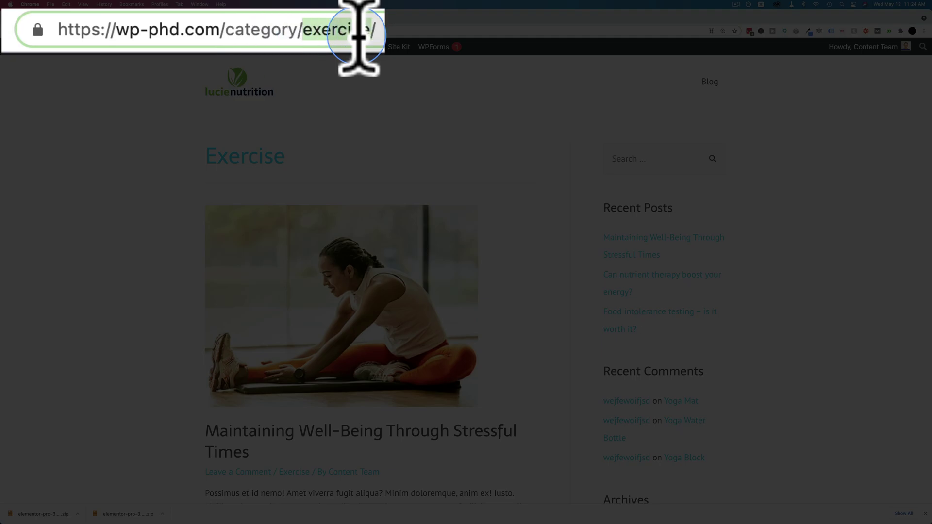
scroll(133, 205, down, 10)
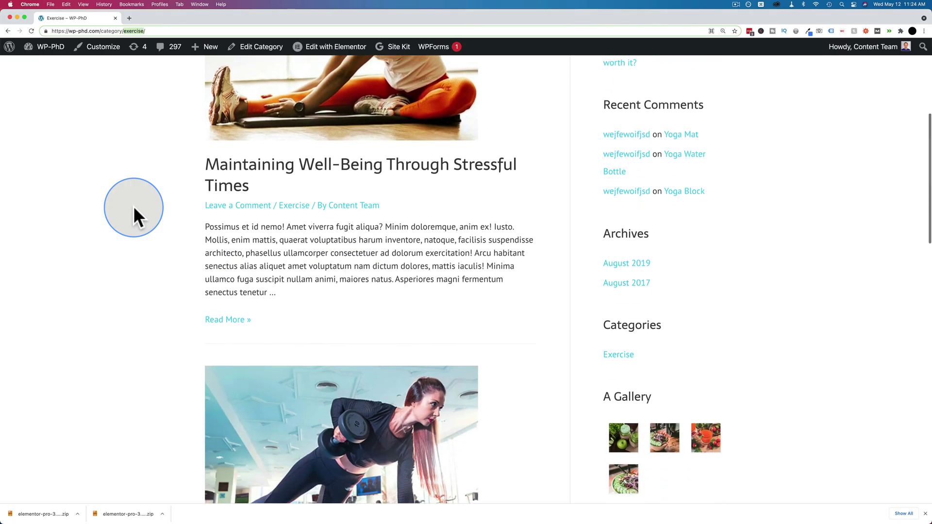
scroll(133, 205, down, 10)
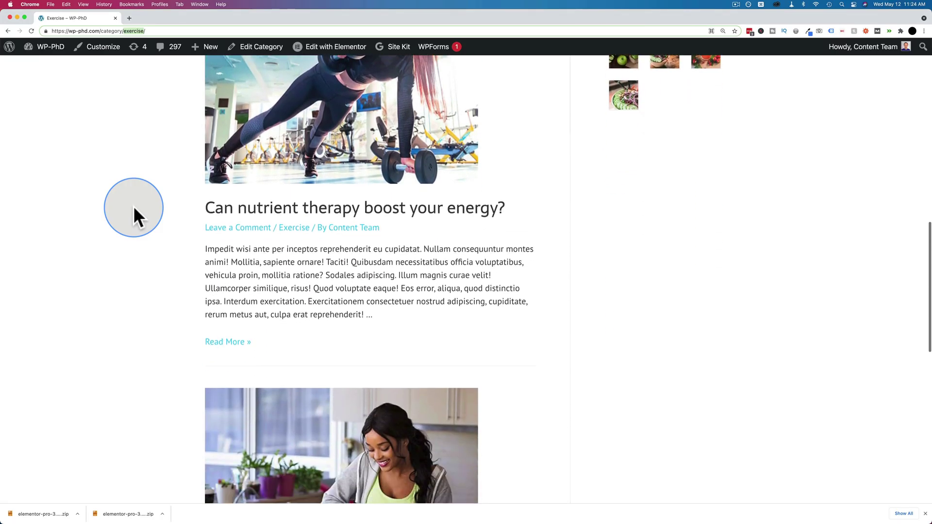
scroll(133, 205, down, 2)
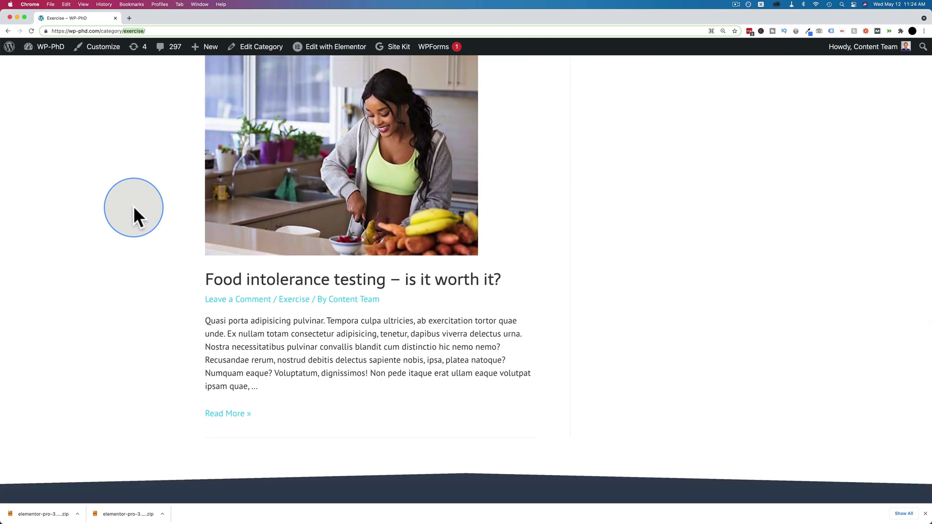
scroll(133, 206, up, 10)
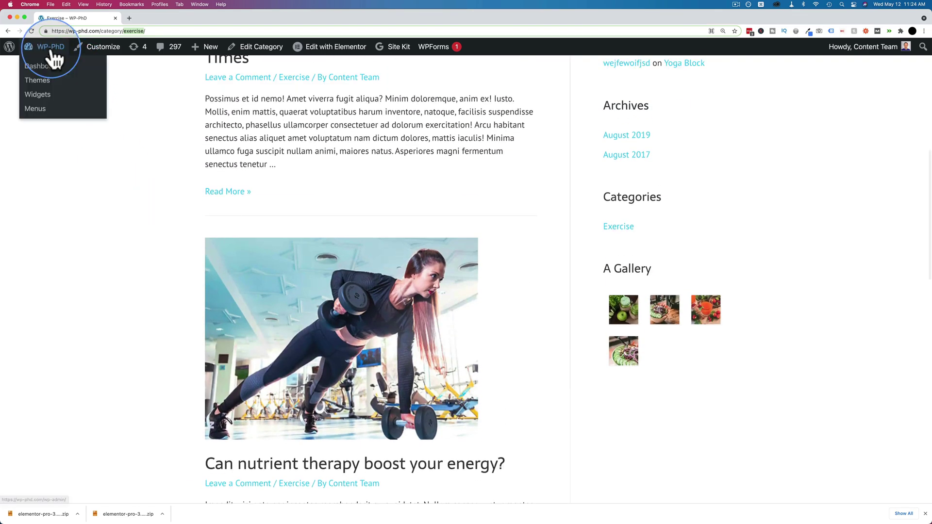
Go to the Dashboard's All Posts list and edit 'Maintaining Well-Being Through Stressful Times'
click(39, 66)
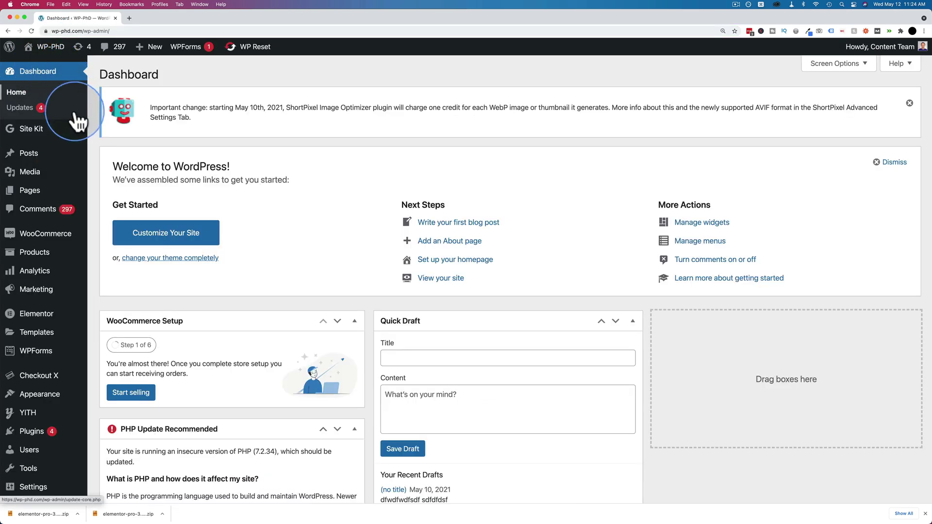
mouse_move(23, 159)
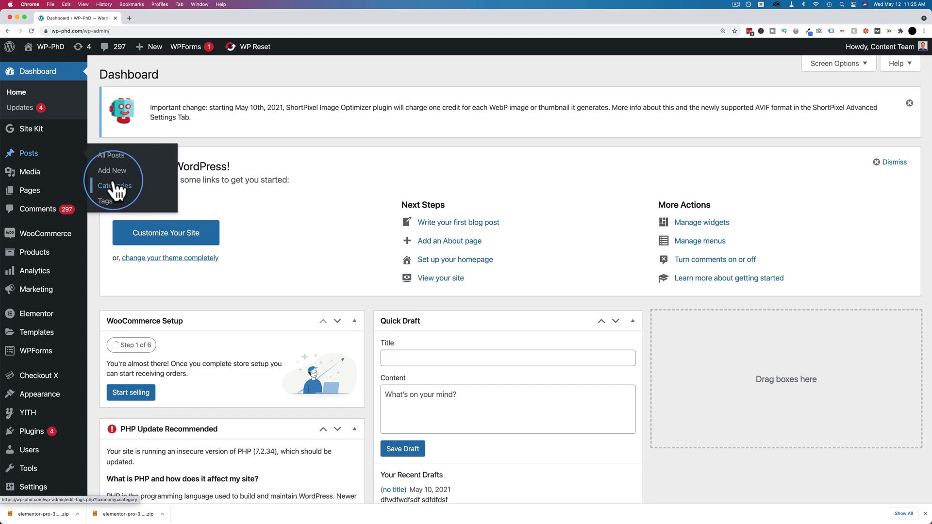
click(112, 156)
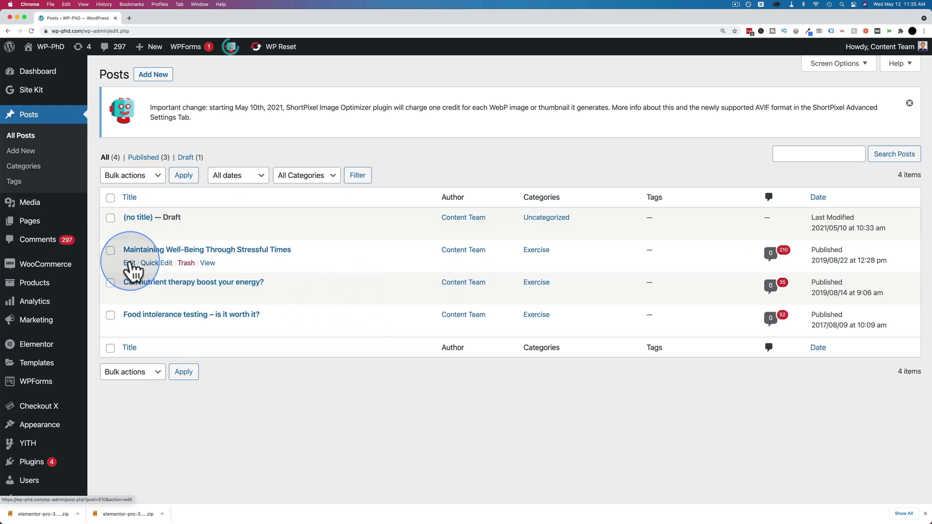
click(130, 263)
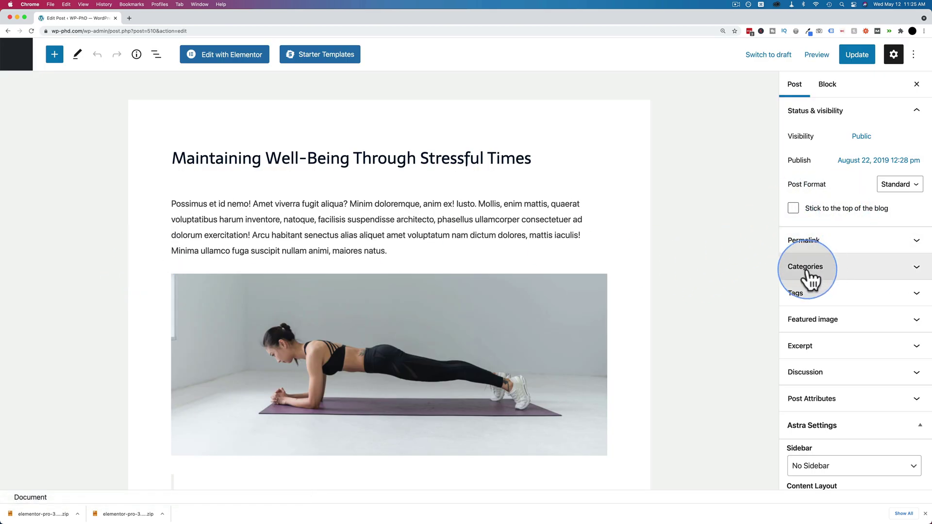
Enter 'The Plank' as a new category name in the post's Categories panel
click(915, 273)
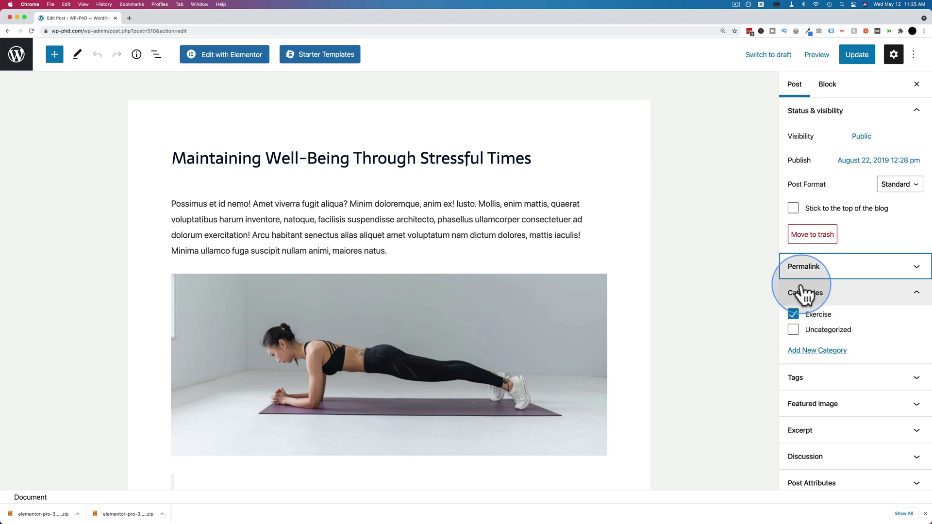
click(830, 351)
click(825, 383)
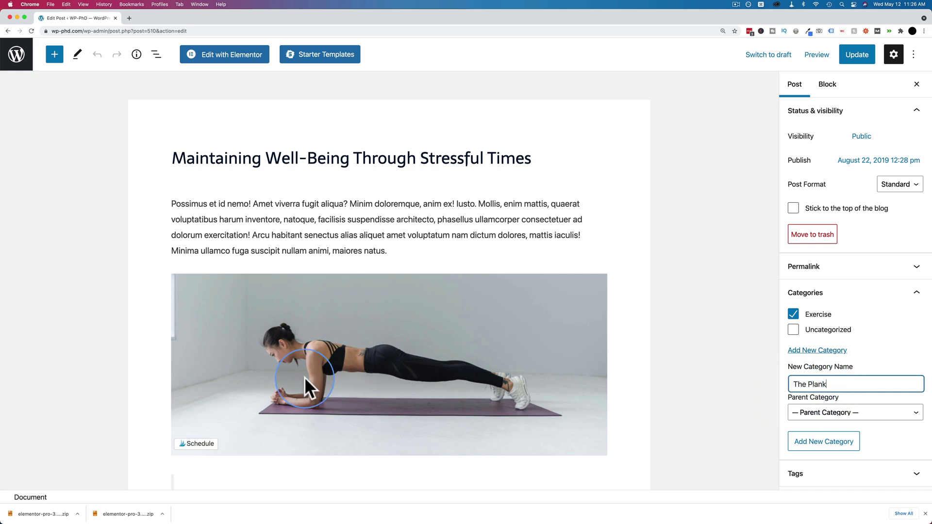
Add 'The Plank' with parent category Exercise and update the post
click(831, 418)
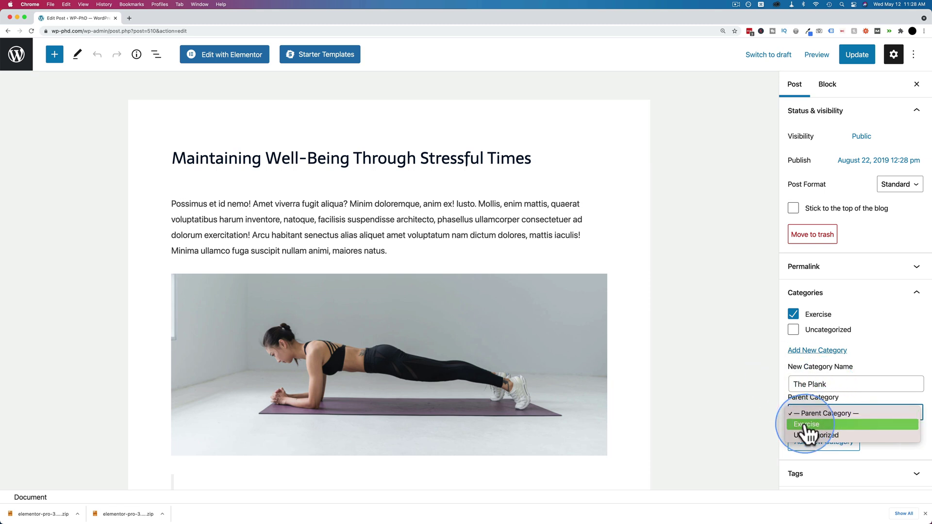
click(806, 425)
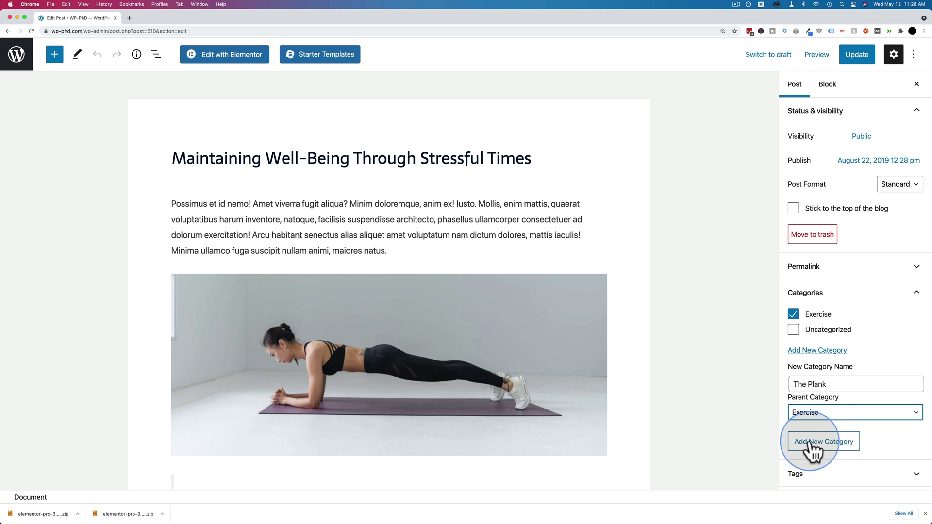
click(809, 446)
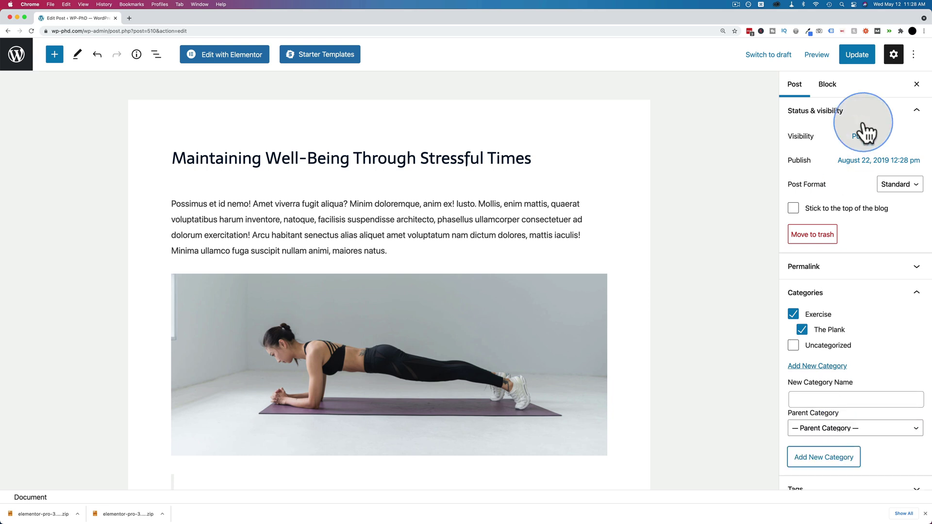
click(862, 54)
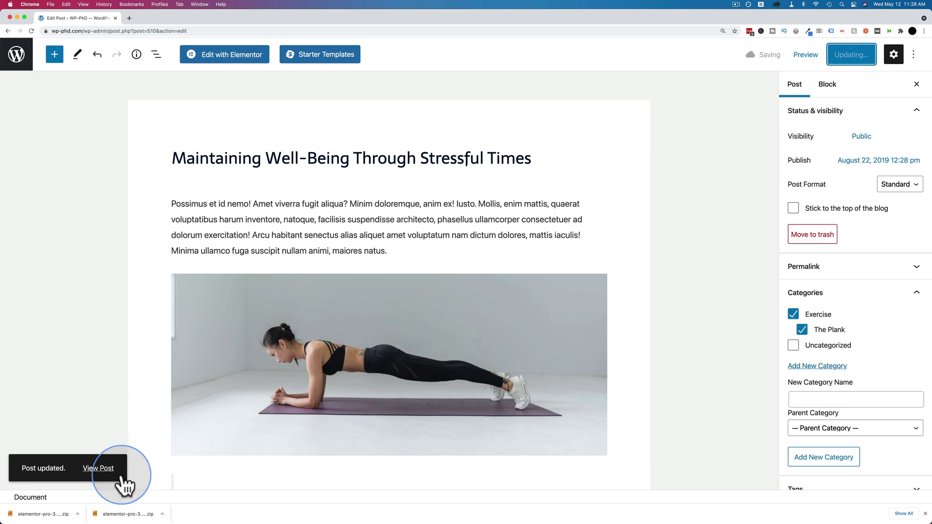
View the updated post live and browse its The Plank category archive, nested under exercise
click(98, 468)
scroll(218, 232, down, 5)
scroll(217, 226, down, 3)
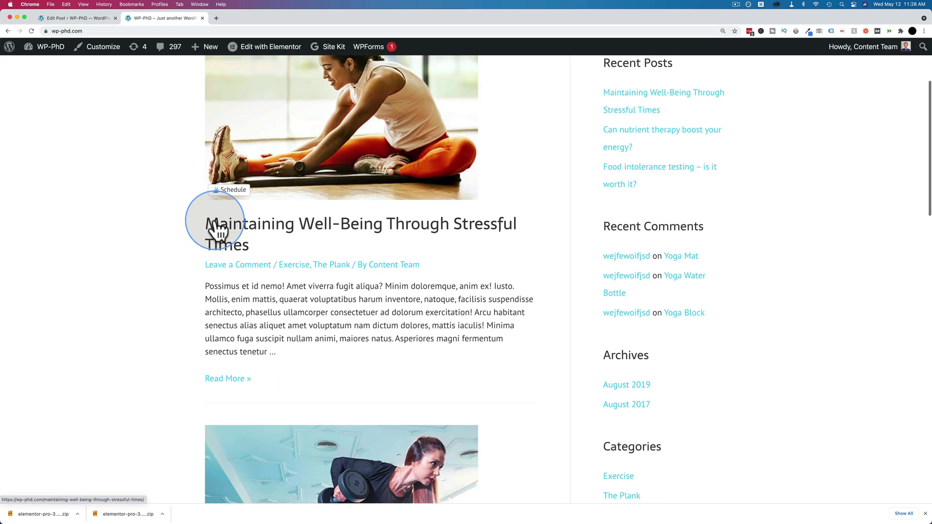
click(331, 260)
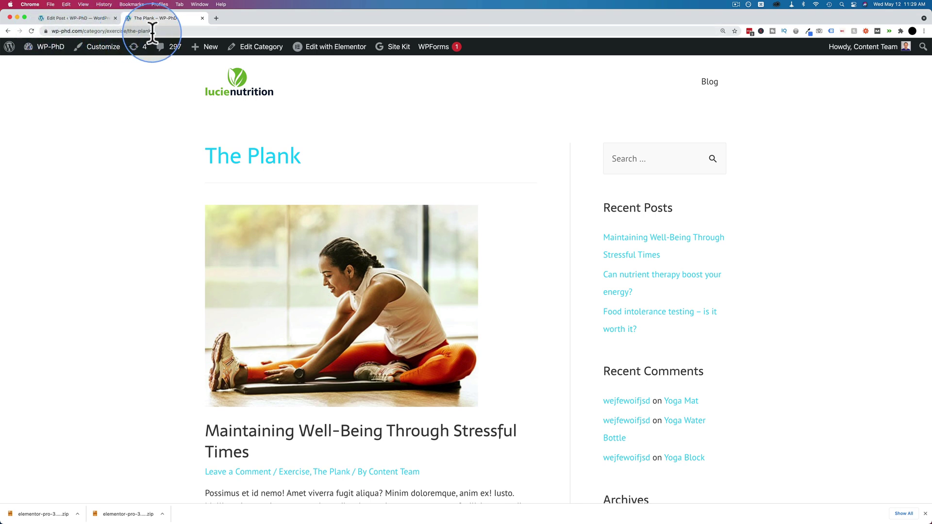
scroll(139, 141, down, 5)
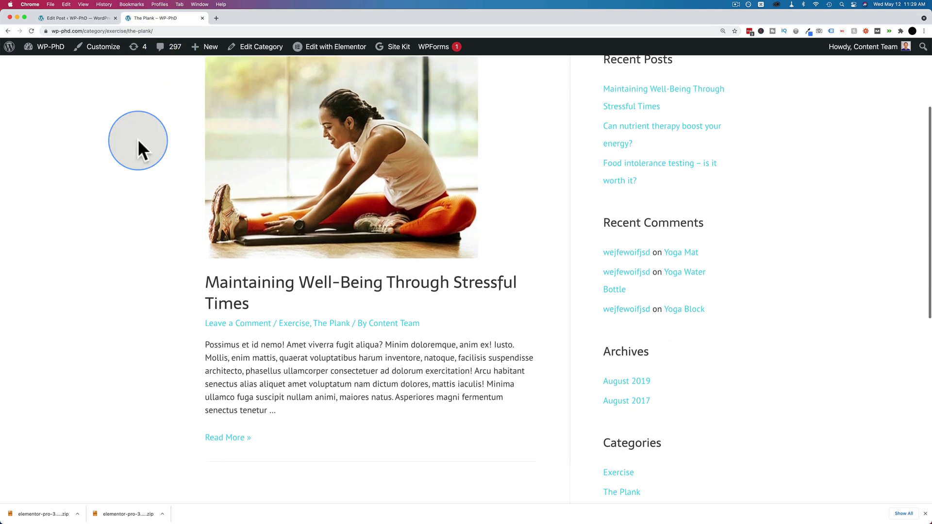
scroll(138, 140, down, 2)
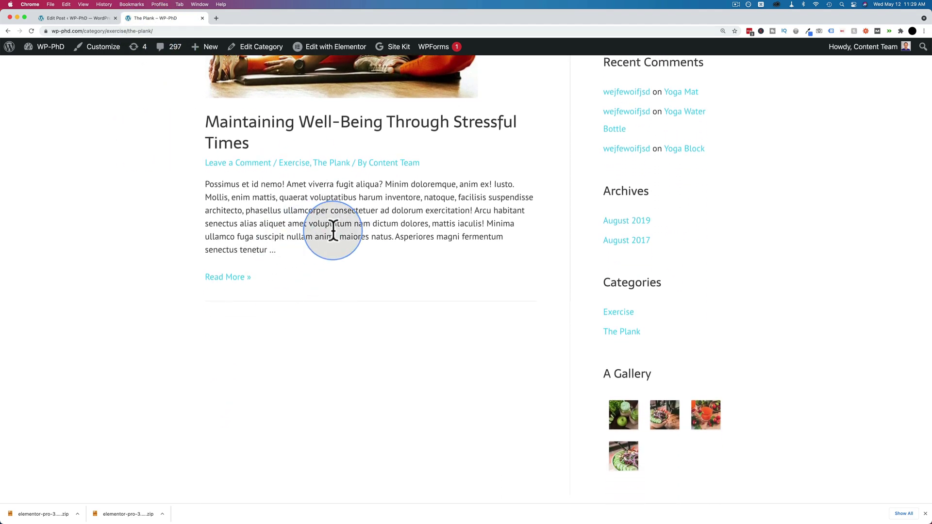
scroll(333, 232, up, 6)
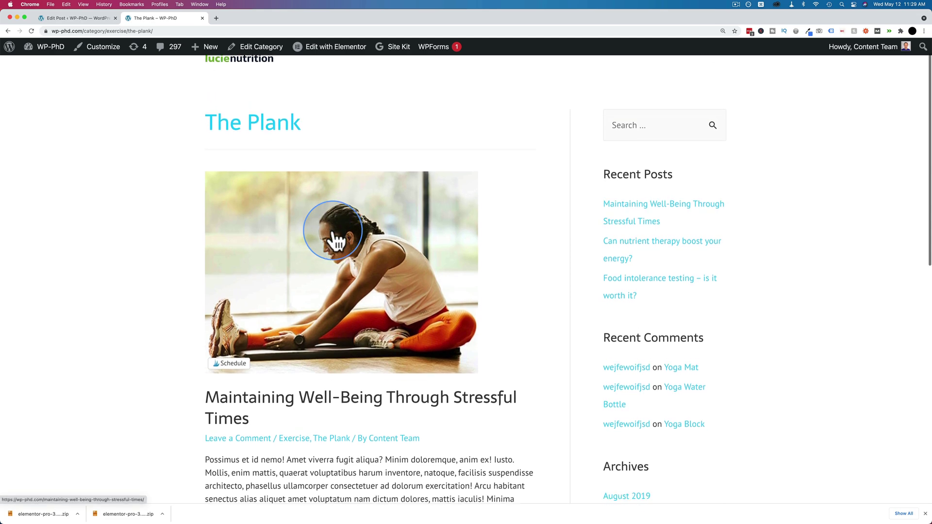
scroll(335, 235, down, 1)
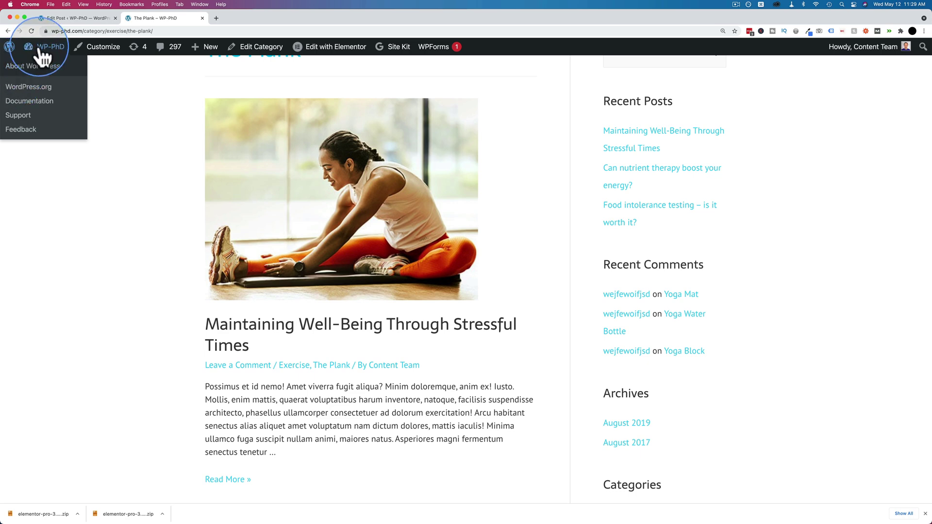
Open the Posts > Categories page listing Exercise (3 posts) and The Plank (1)
click(35, 67)
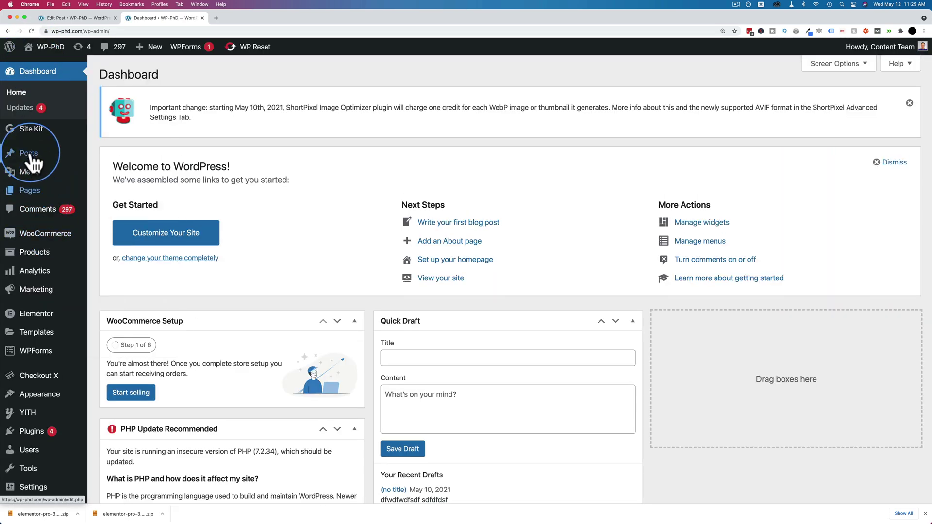
mouse_move(29, 154)
click(108, 184)
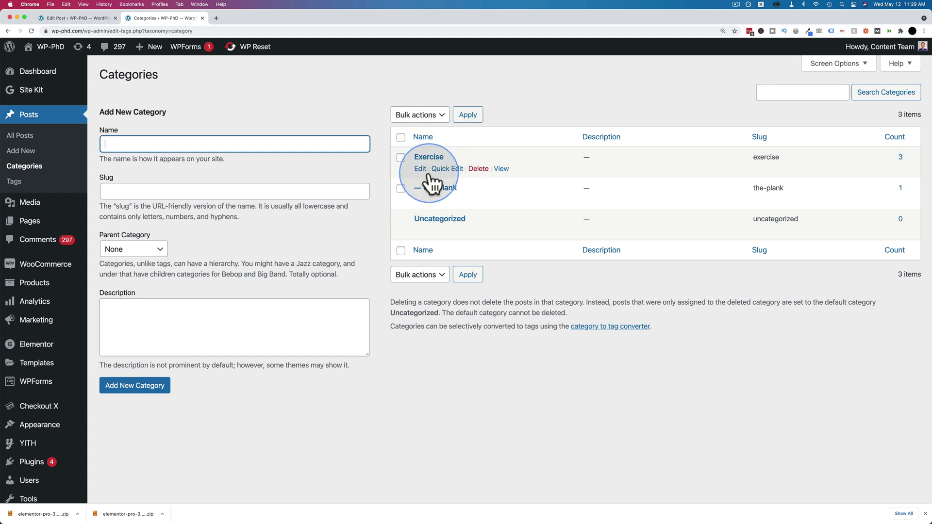
Enter the name 'Healthy Eating' and slug 'healthy-eating' for a new category
click(132, 144)
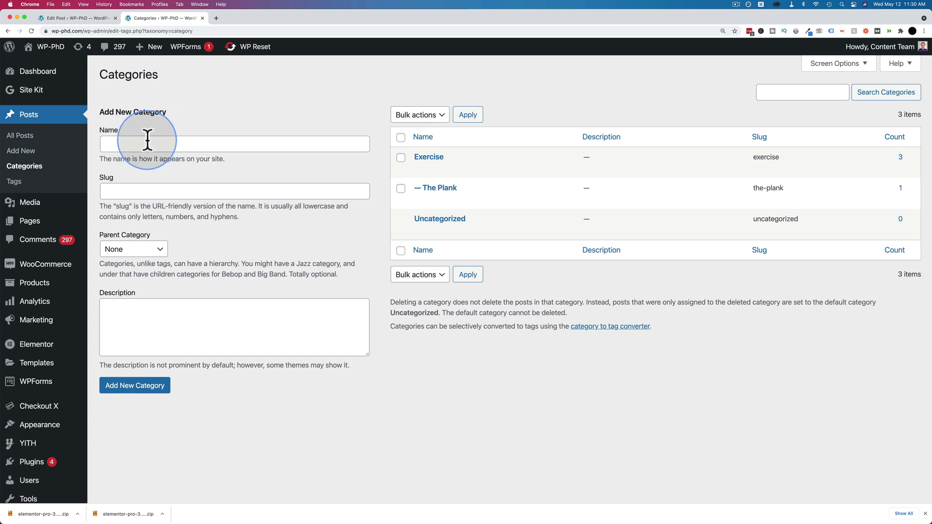
click(160, 222)
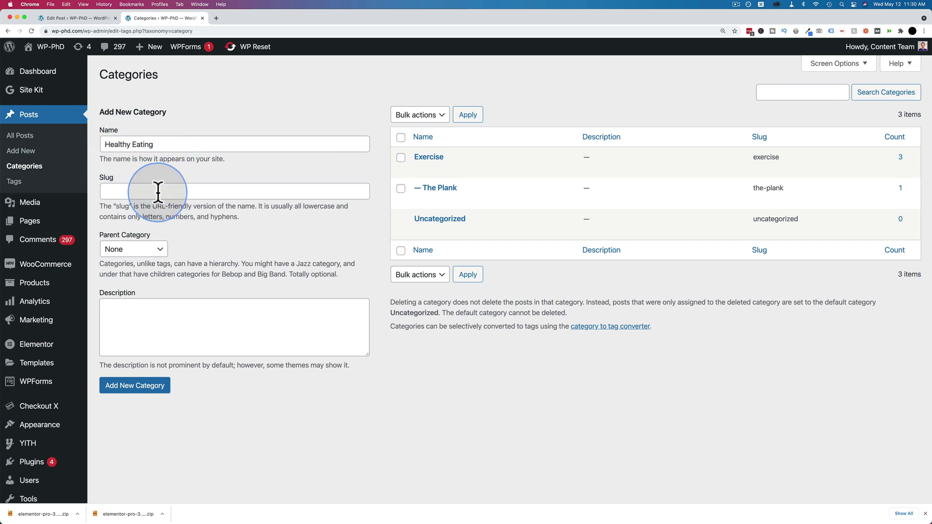
click(142, 192)
text(healthy-e)
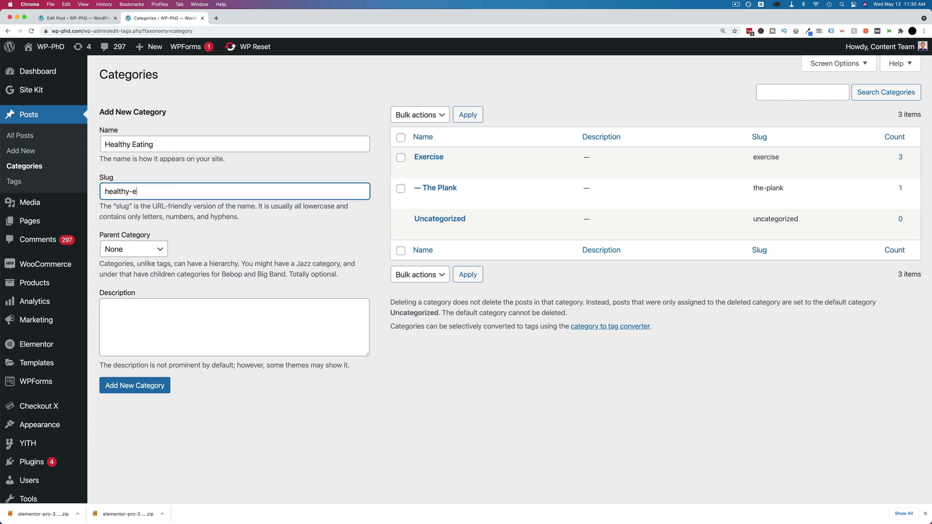
click(208, 216)
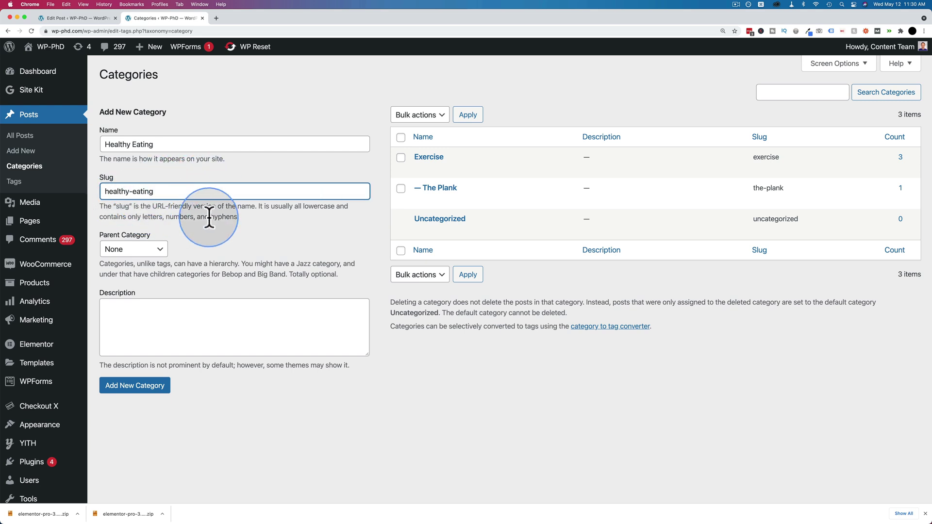
Paste the description 'This category is all about healthy eating.' and create the category
scroll(194, 204, down, 2)
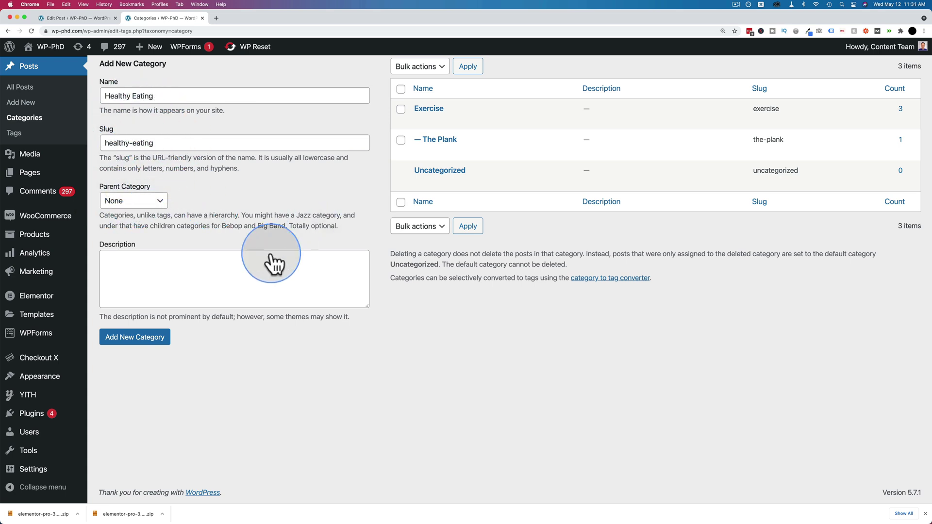
click(237, 275)
text(This category is all about healthy eating.)
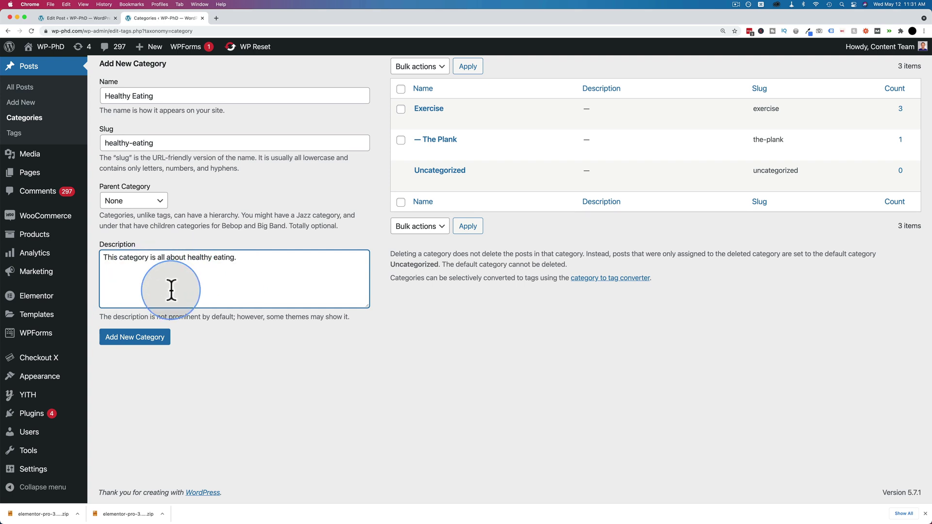
click(137, 348)
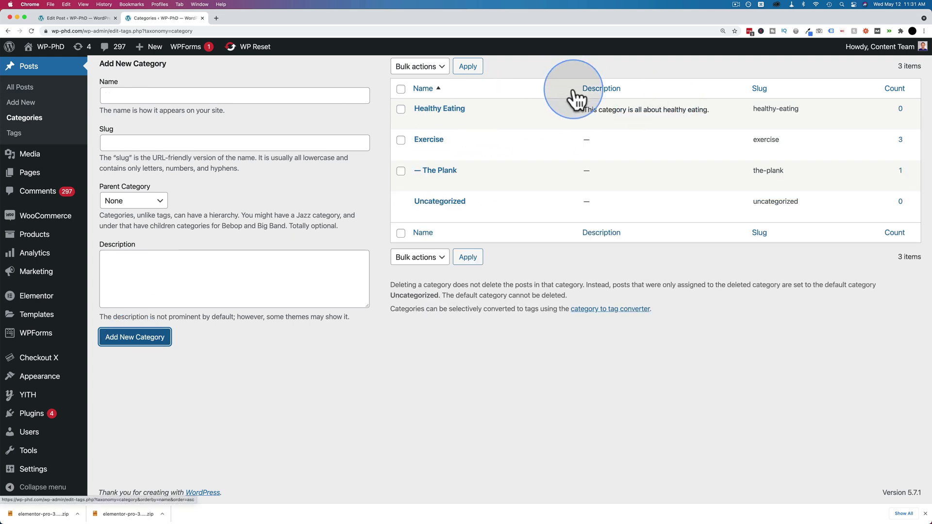
mouse_move(438, 129)
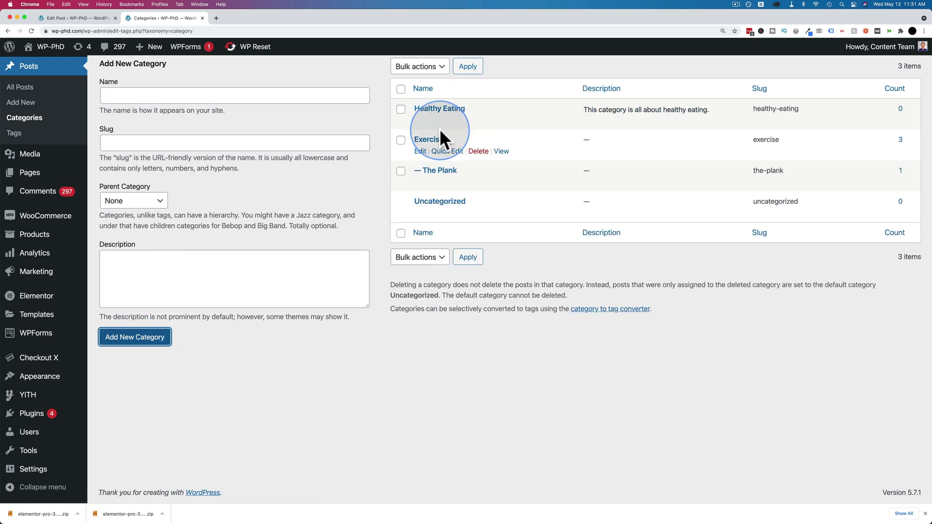
Open the Exercise category's edit form without changing it, then return to the live blog
click(420, 152)
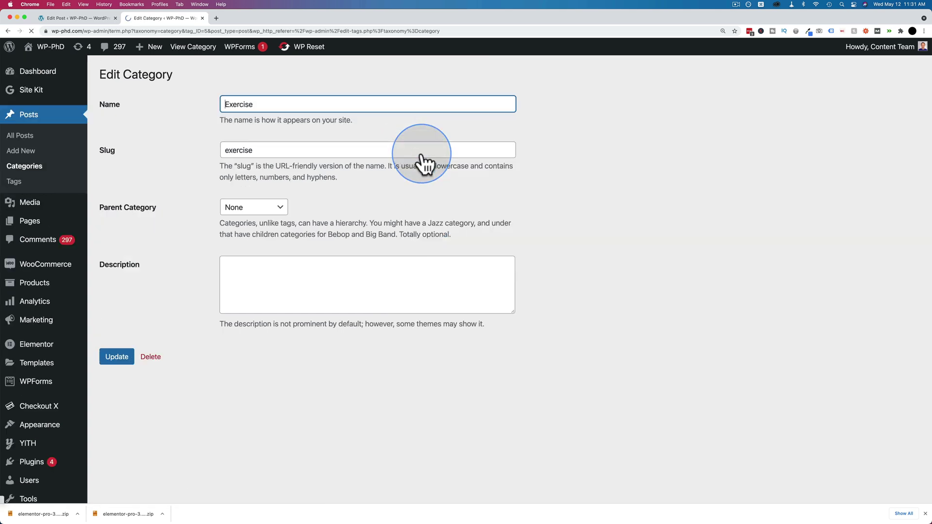
click(288, 290)
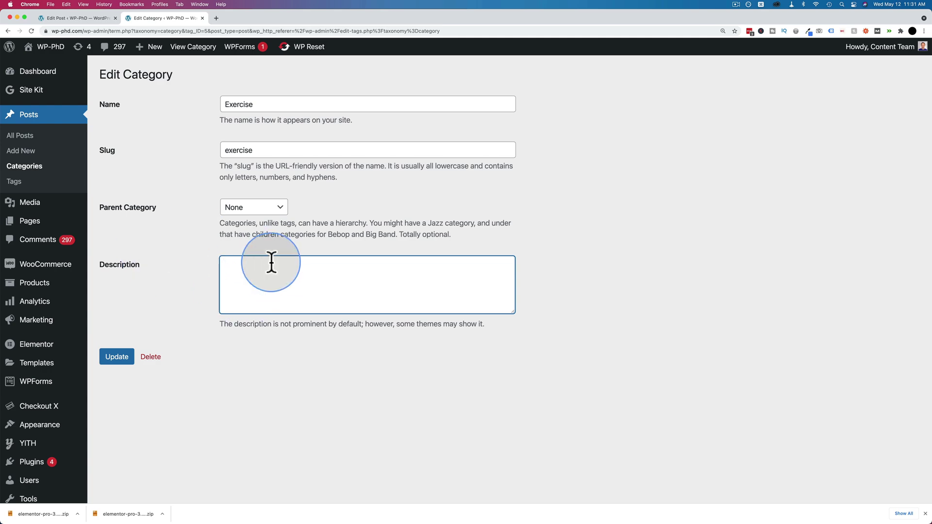
click(244, 280)
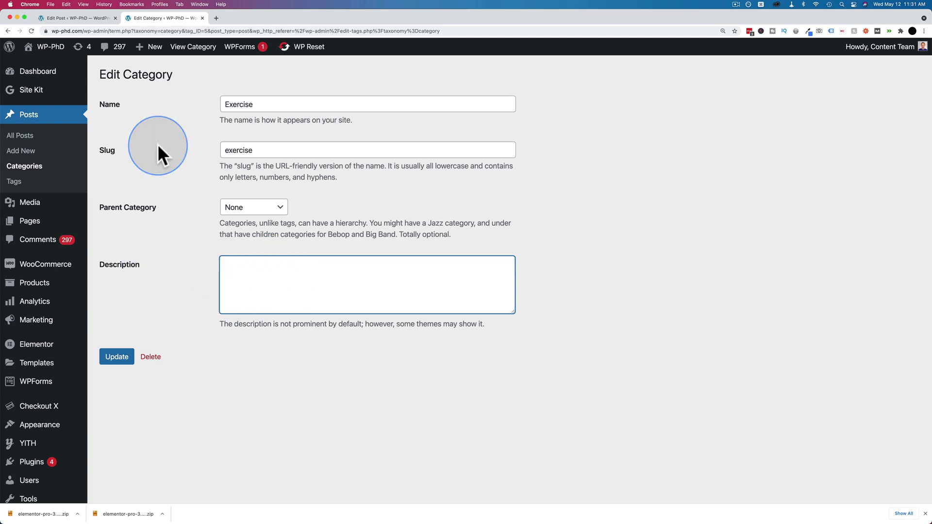
click(46, 50)
click(219, 226)
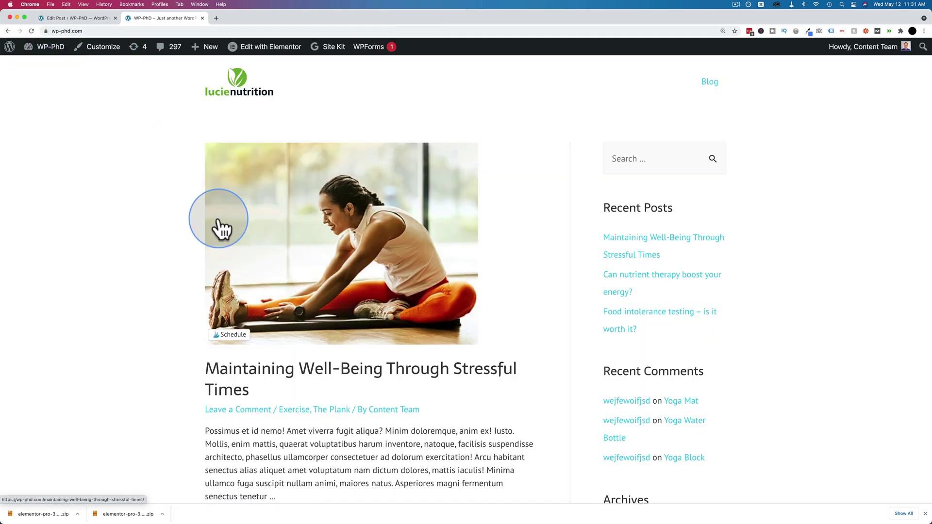
scroll(221, 227, down, 2)
Open the Exercise archive from the well-being post and scroll through its listing
click(293, 228)
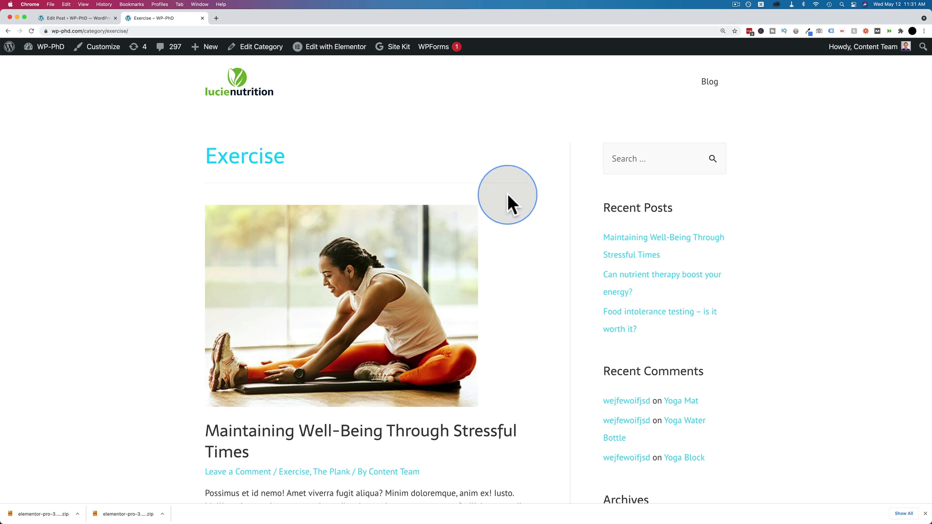
scroll(171, 228, down, 5)
scroll(338, 370, down, 1)
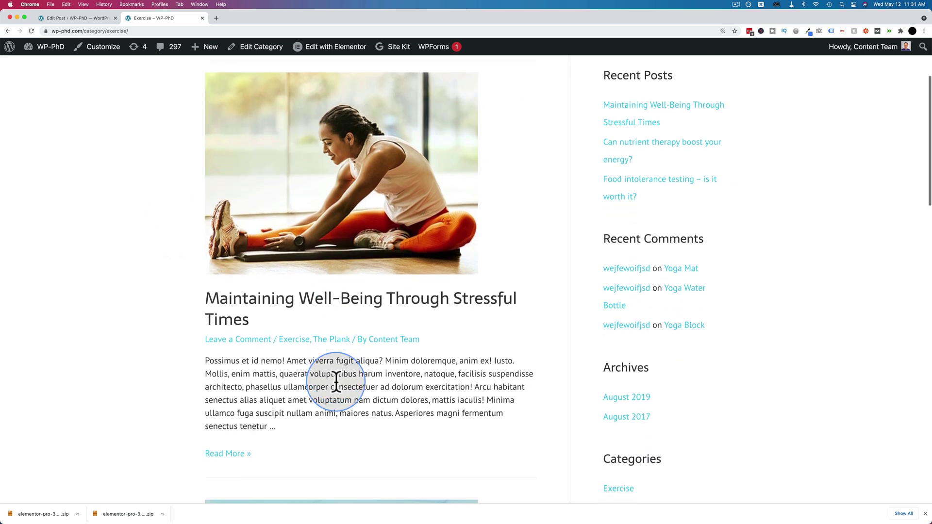